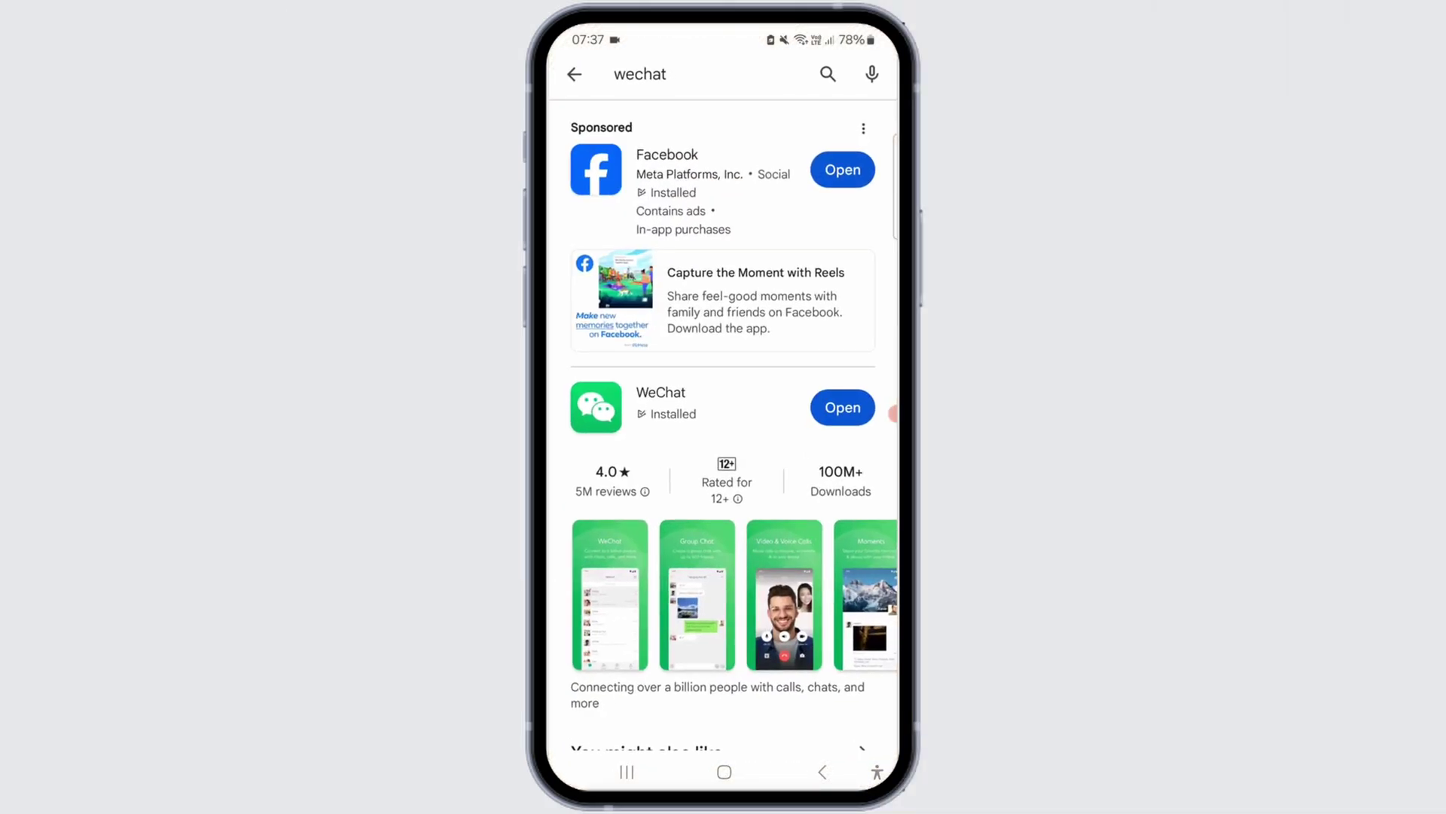
# Open the WeChat app page from the Play Store search results.
pyautogui.click(678, 195)
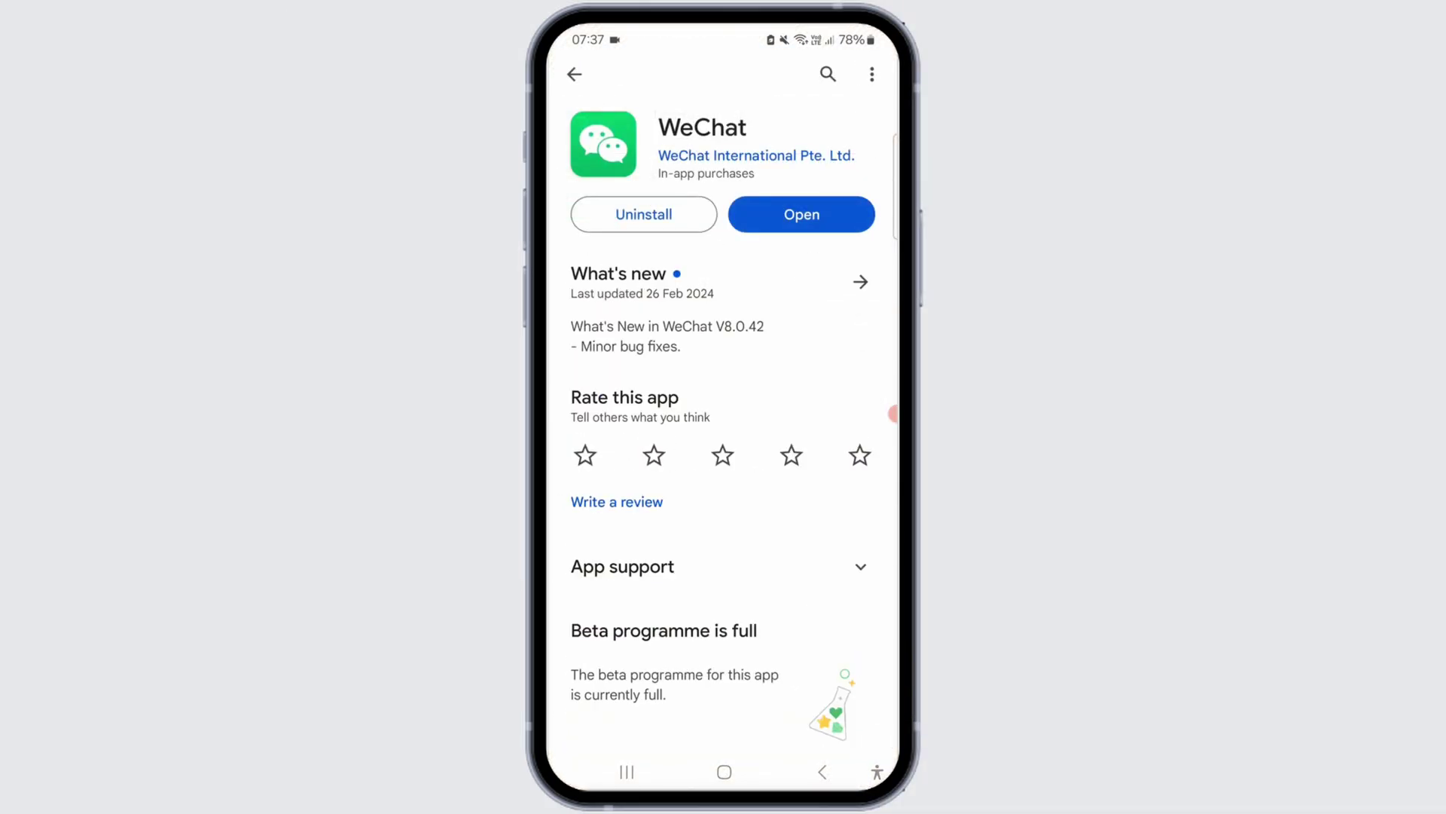
pyautogui.scroll(-8, 723, 452)
pyautogui.scroll(-5, 724, 452)
pyautogui.scroll(13, 724, 452)
# Launch WeChat and start a new account sign-up via mobile number.
pyautogui.click(800, 214)
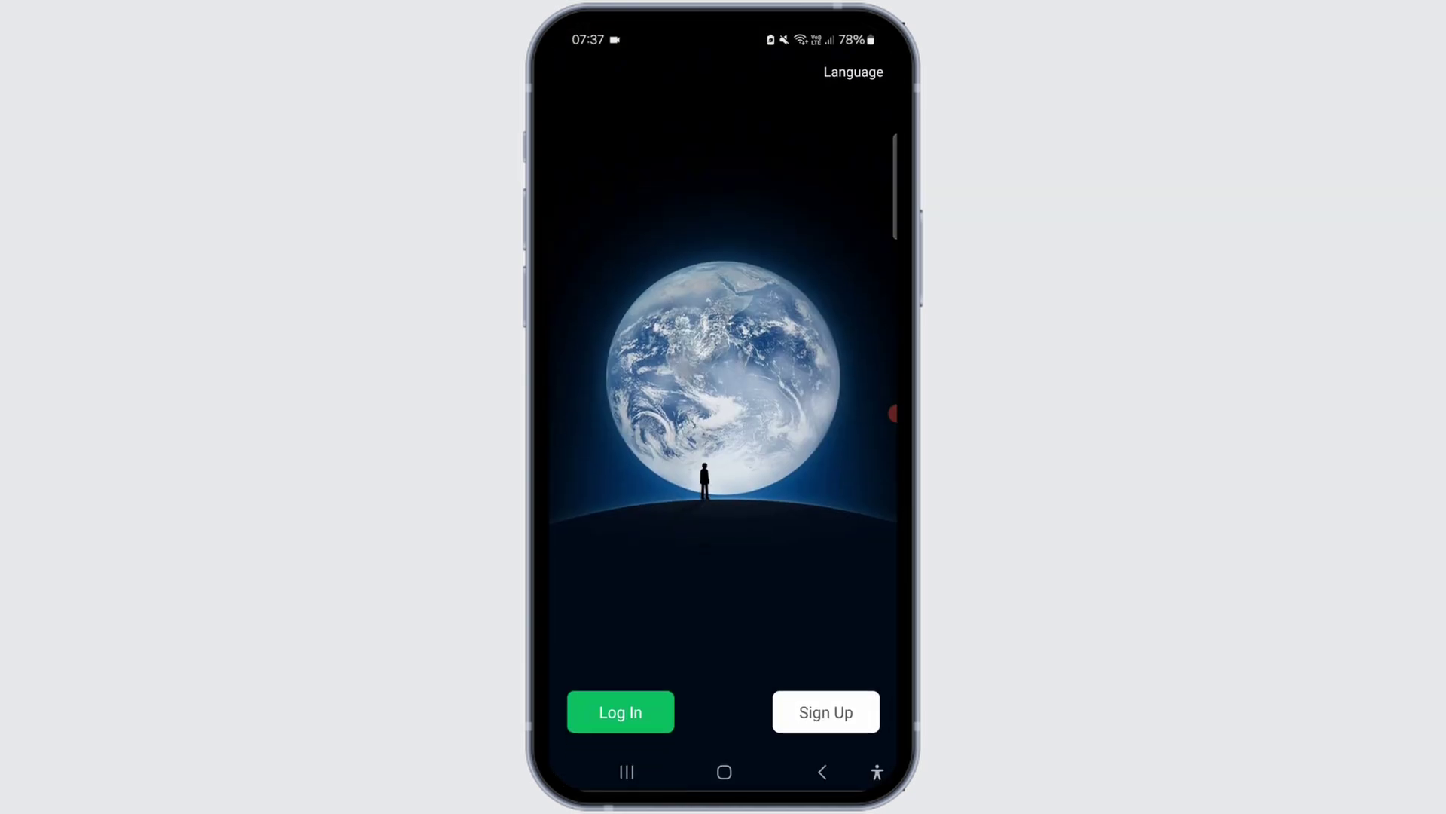
pyautogui.click(827, 712)
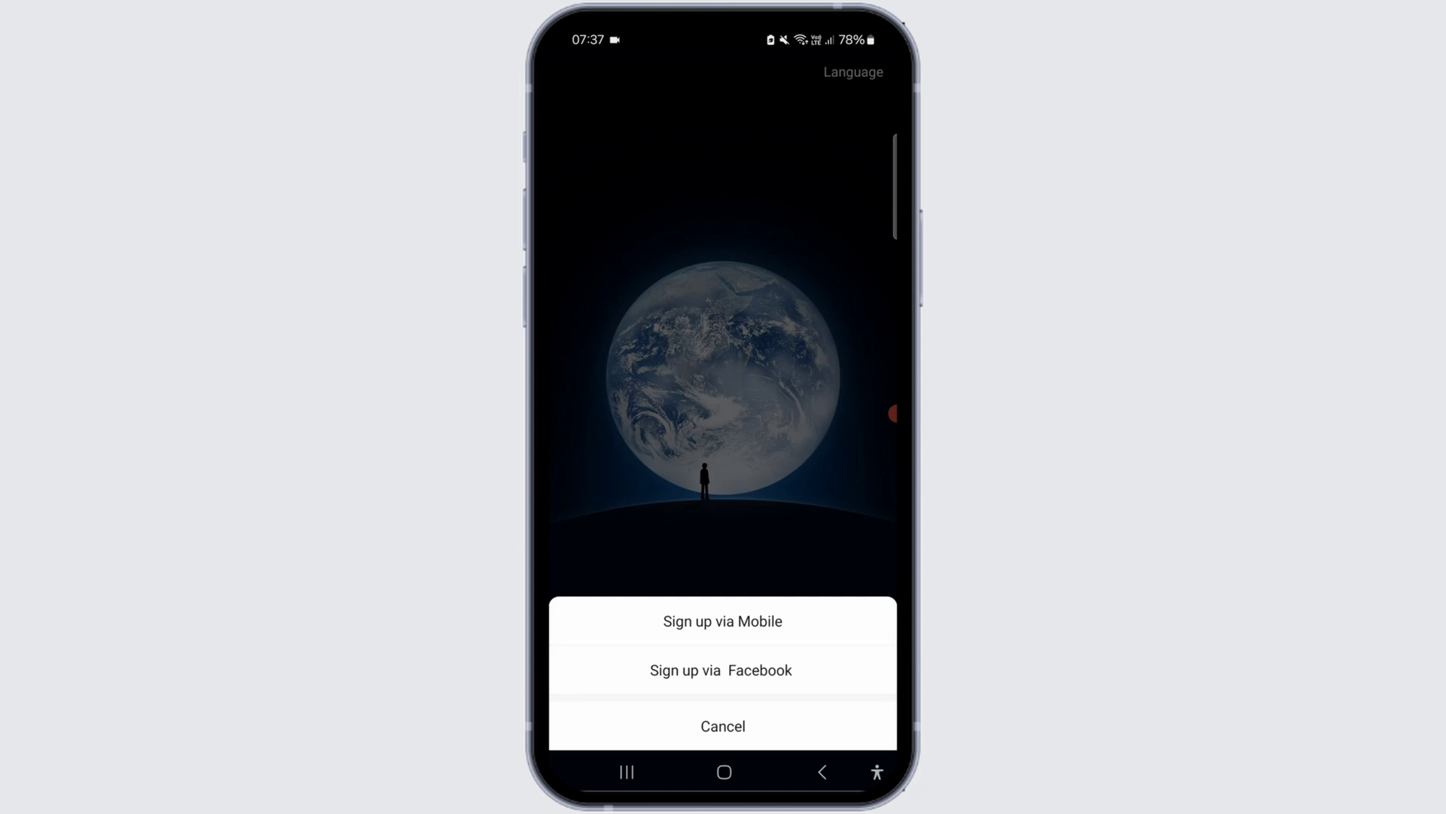
pyautogui.click(723, 620)
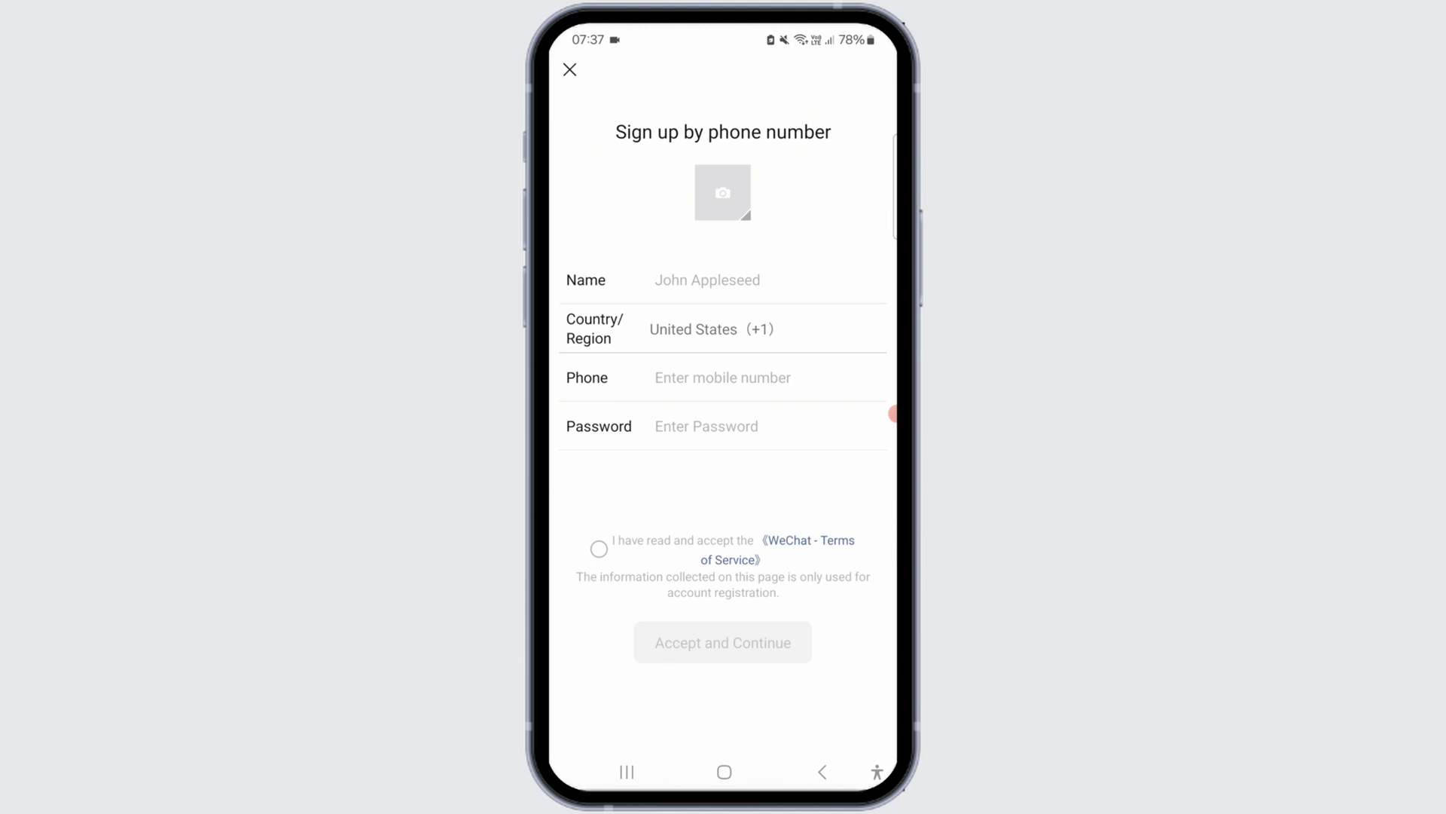
# Enter a capitalised name, set the region to Nepal (+977), and enter the mobile number.
pyautogui.click(746, 278)
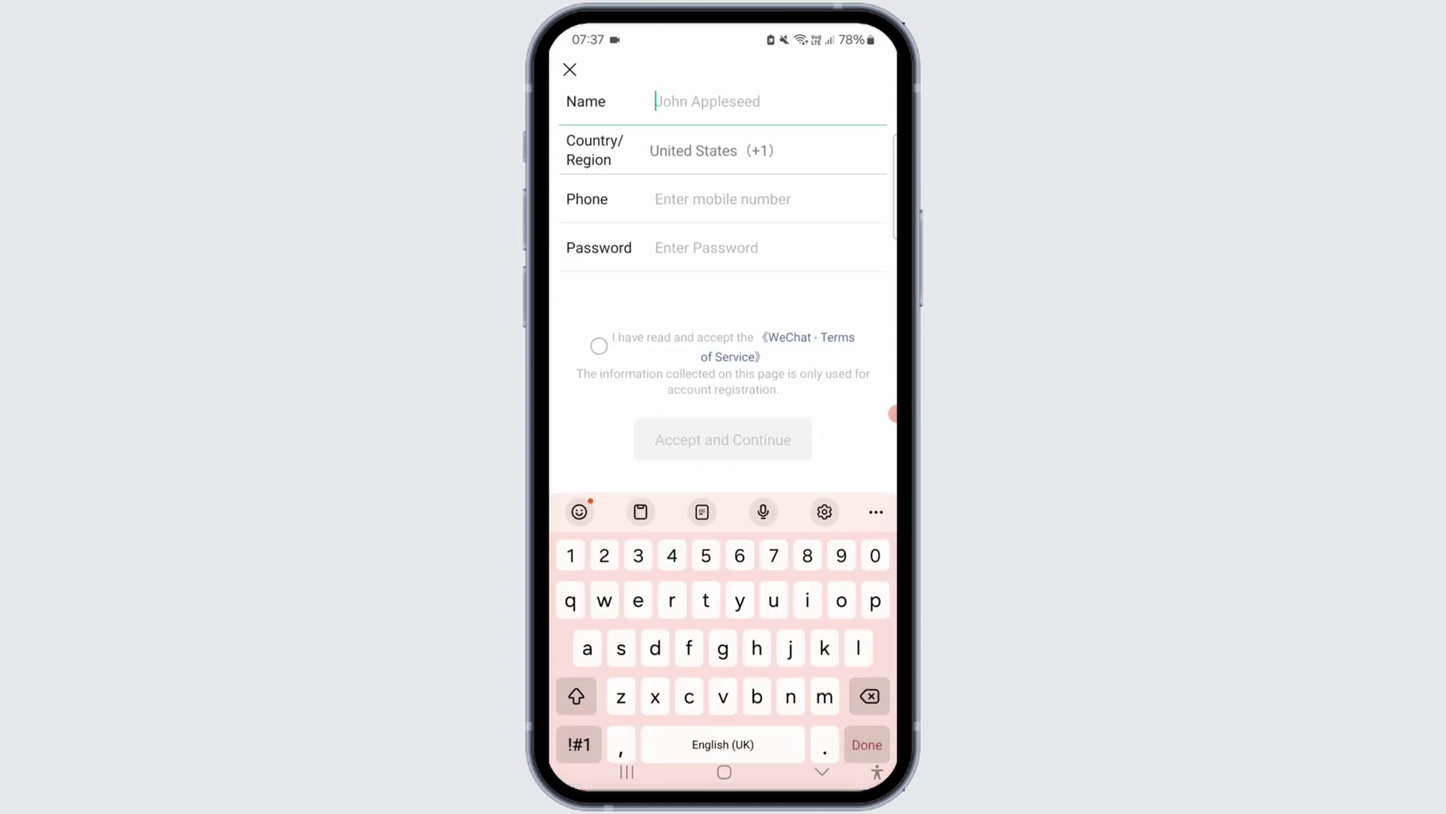
pyautogui.click(576, 673)
pyautogui.write('Lan')
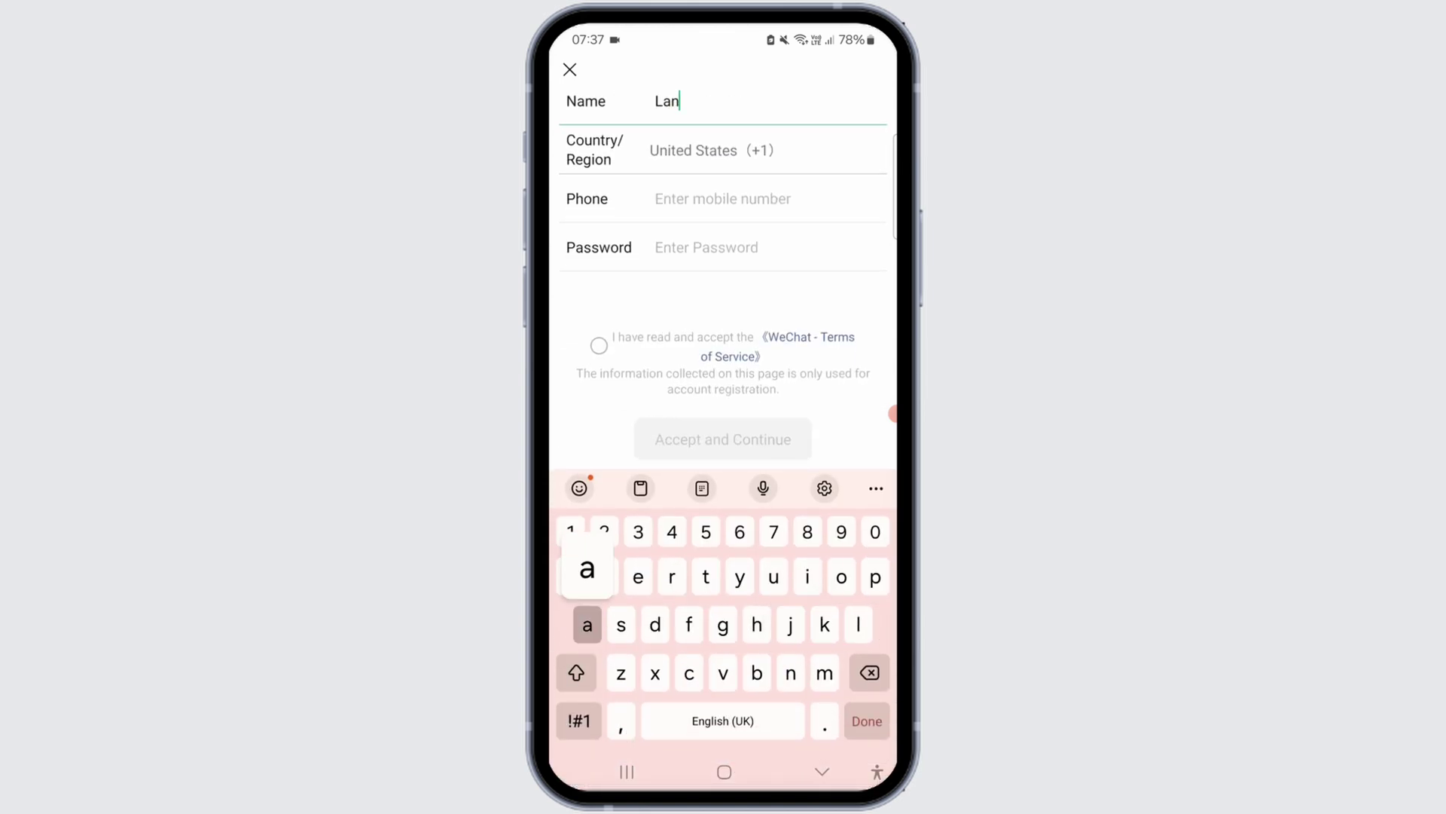
pyautogui.write('a del rey')
pyautogui.click(723, 149)
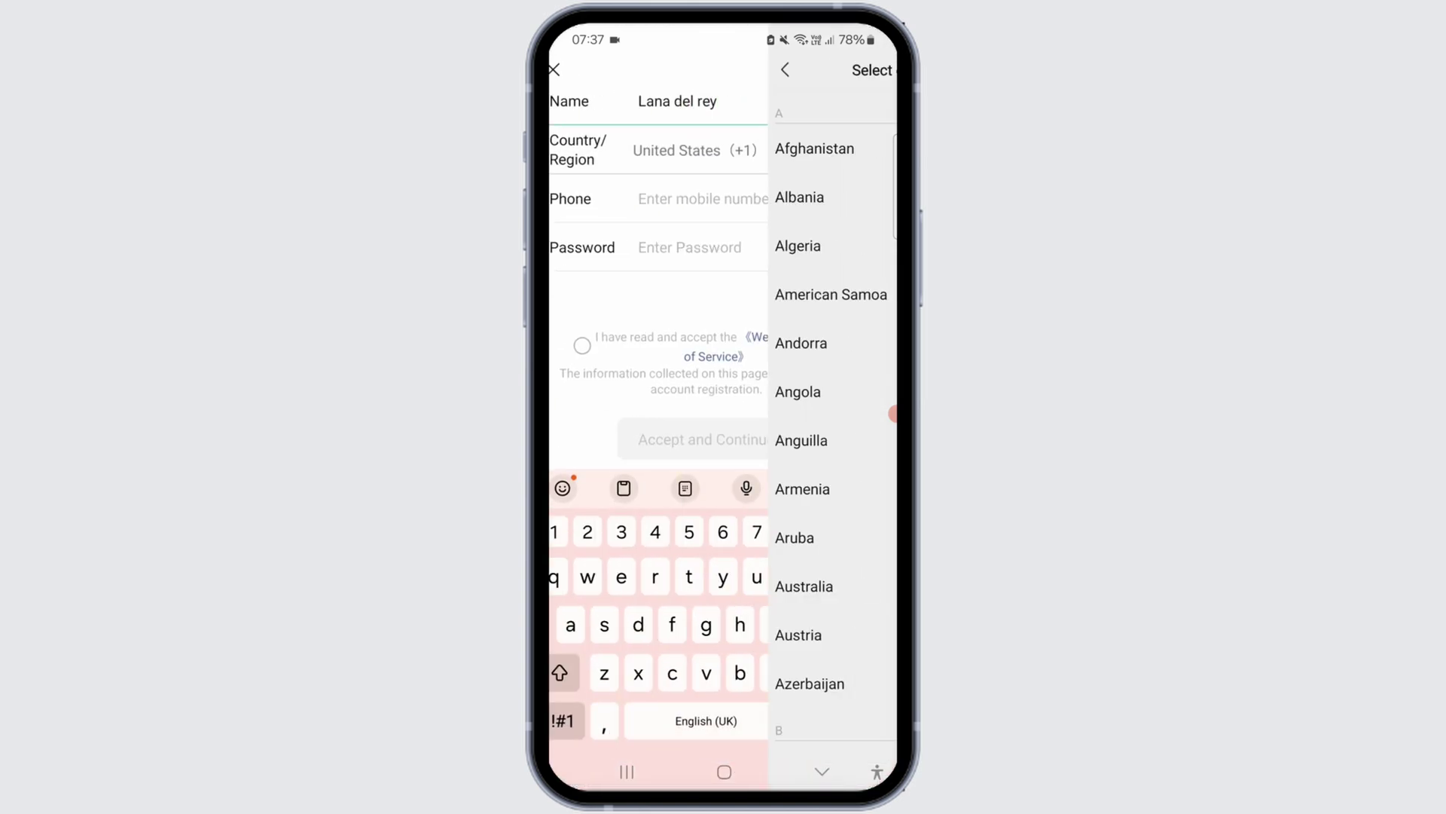
pyautogui.click(633, 148)
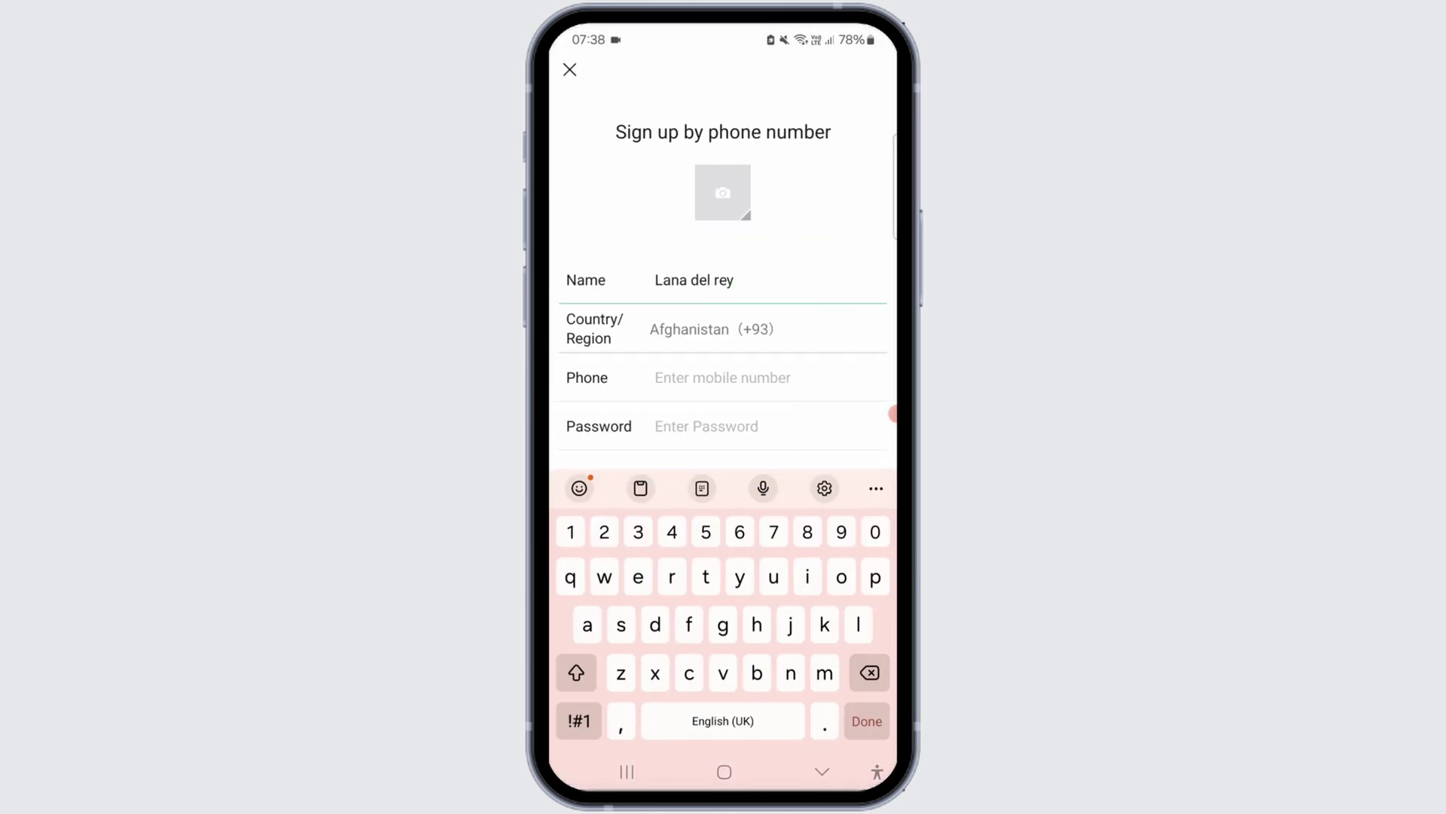
pyautogui.click(724, 328)
pyautogui.click(871, 81)
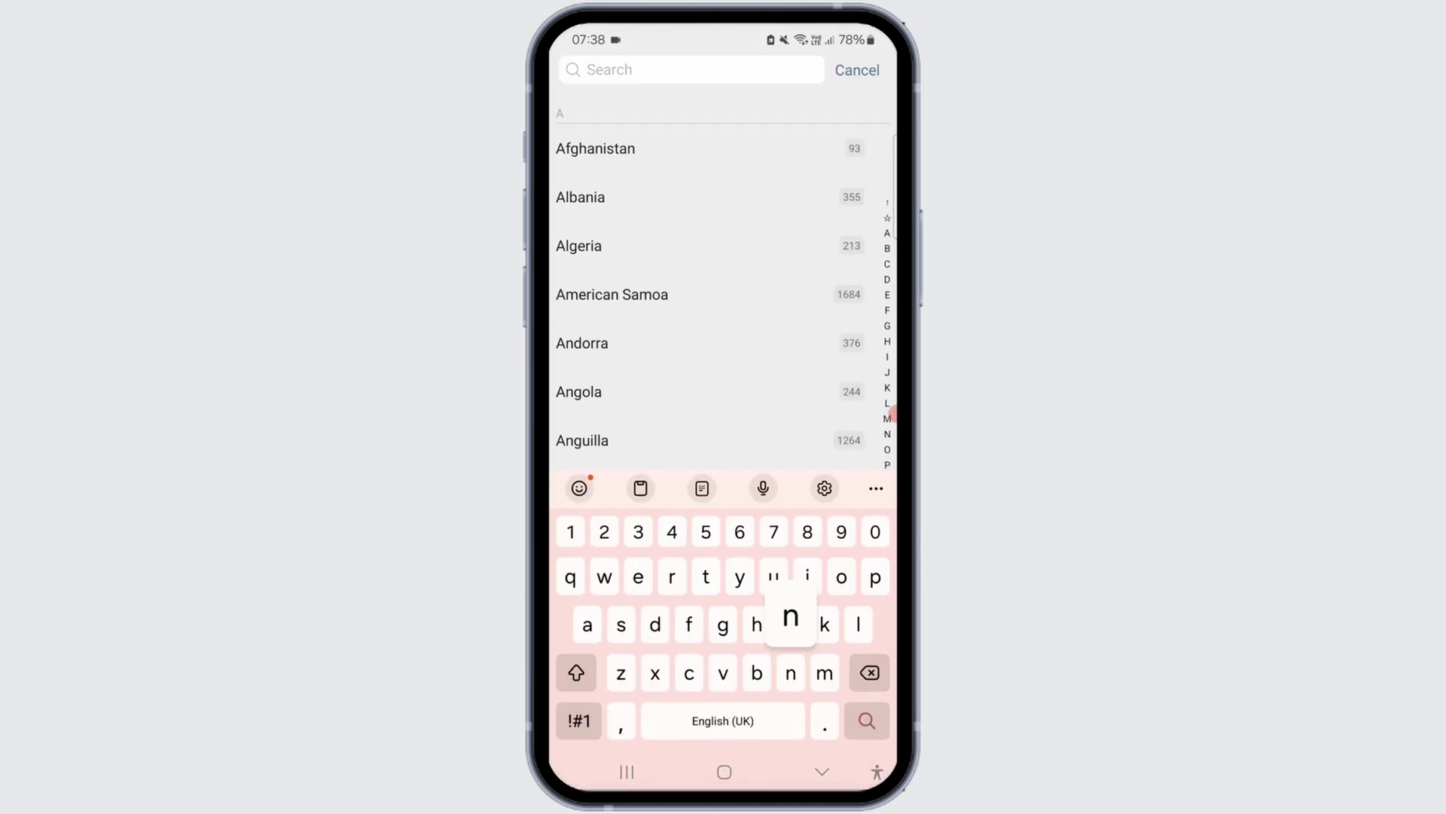
pyautogui.write('nepal')
pyautogui.click(633, 148)
pyautogui.click(723, 377)
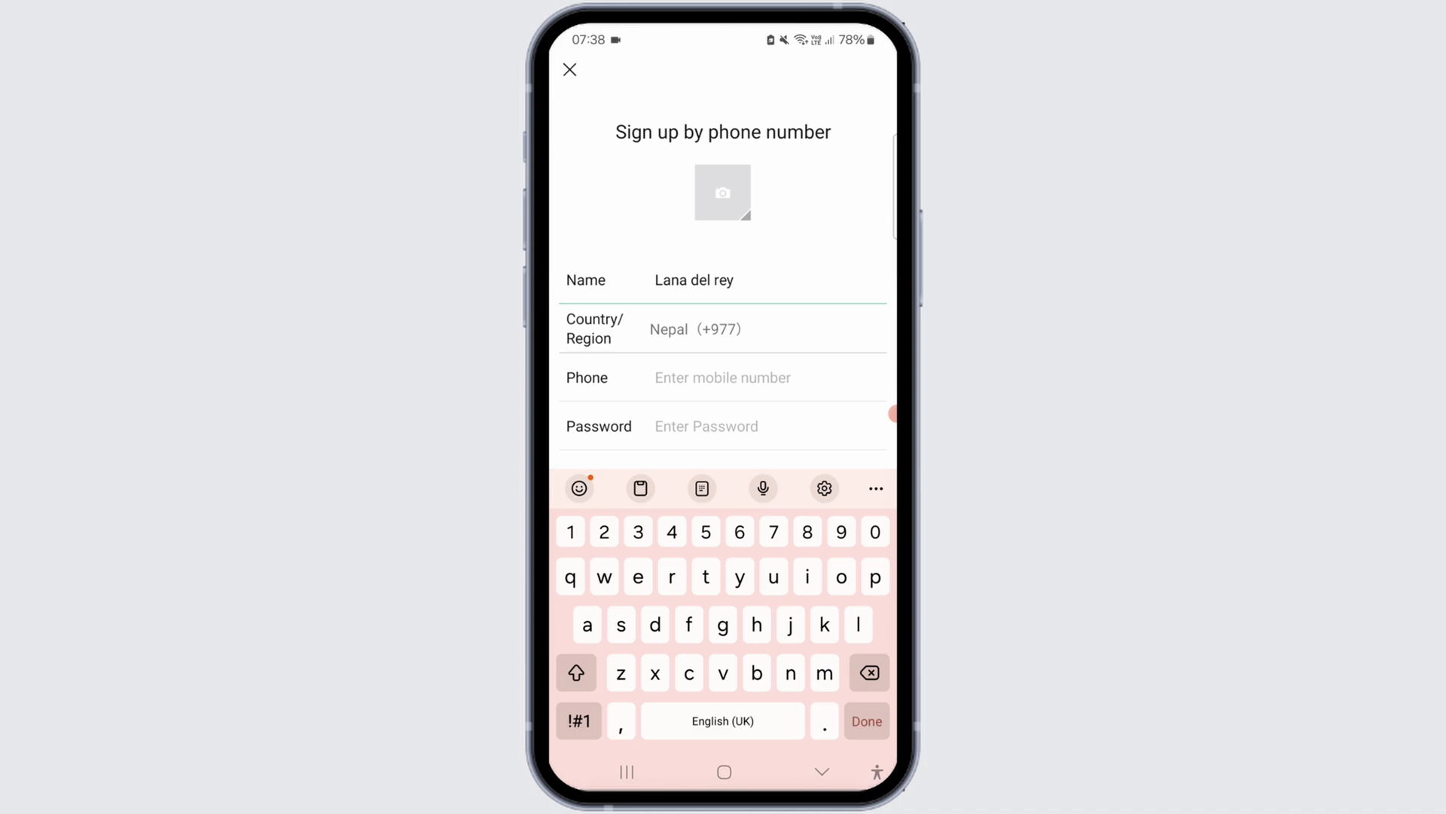
pyautogui.click(705, 426)
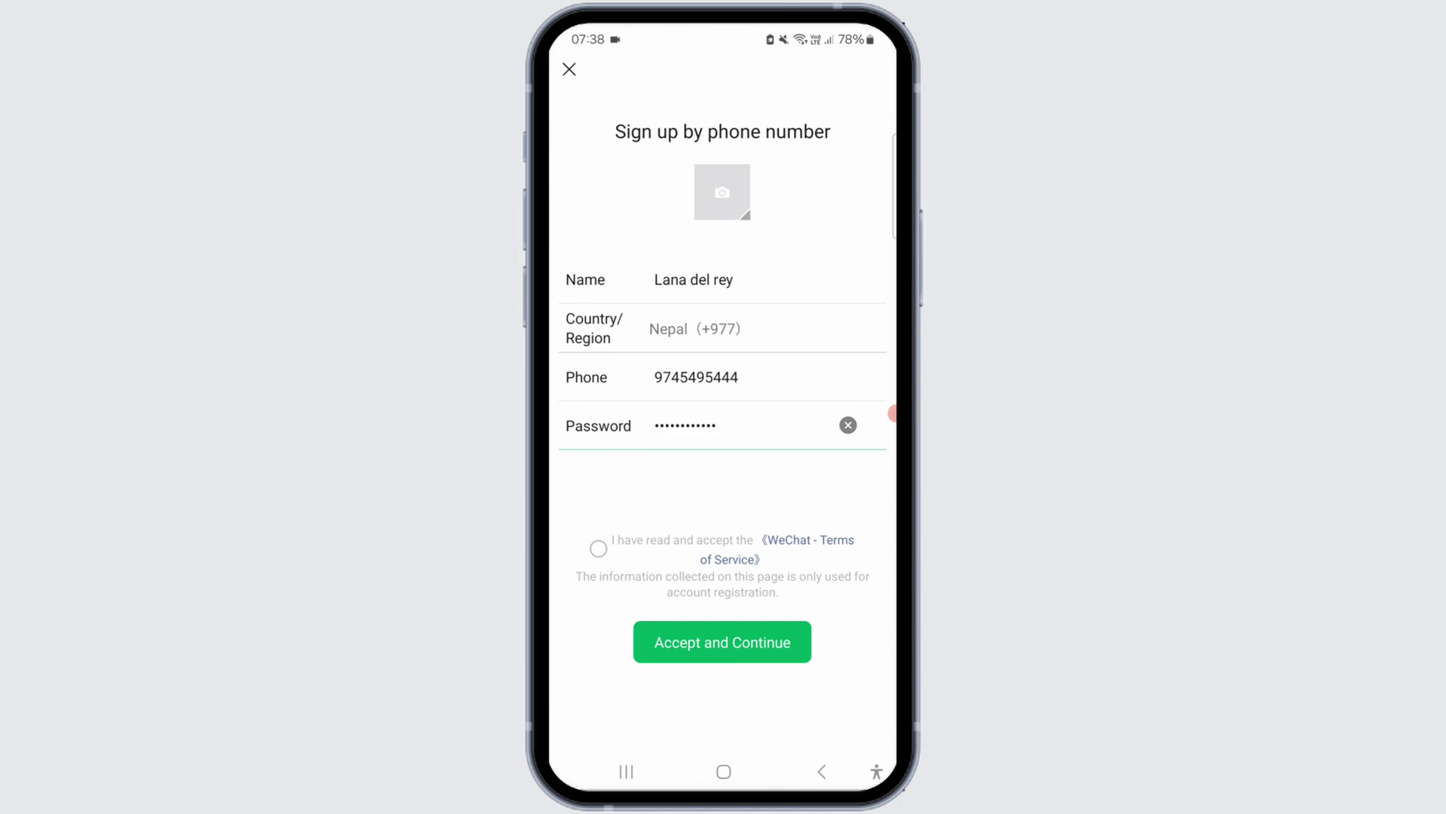
# Tick the WeChat Terms of Service checkbox and submit the sign-up form.
pyautogui.click(599, 548)
pyautogui.click(722, 642)
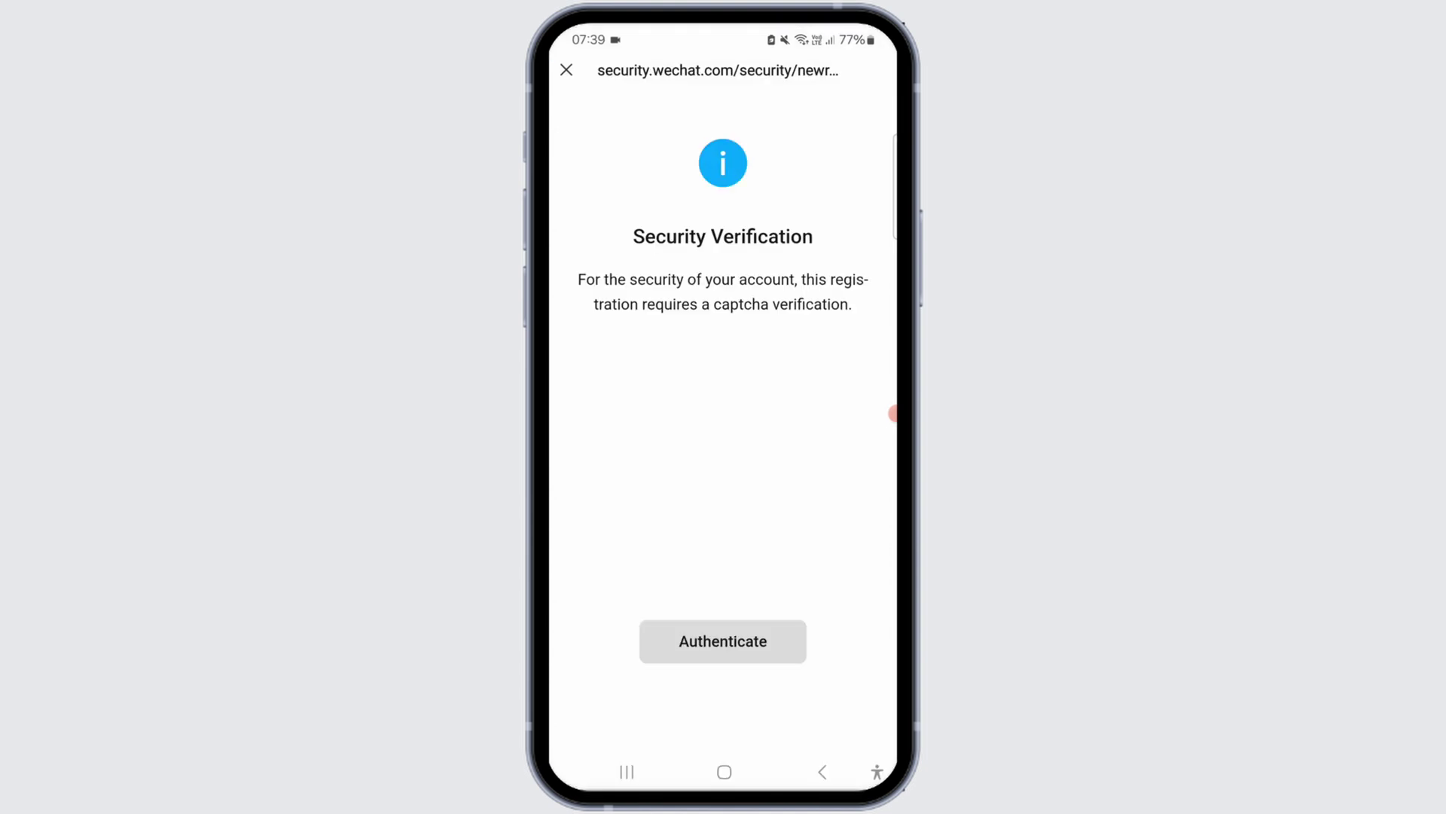
# Solve the slider captcha, then confirm and authorize the Weixin services.
pyautogui.click(722, 640)
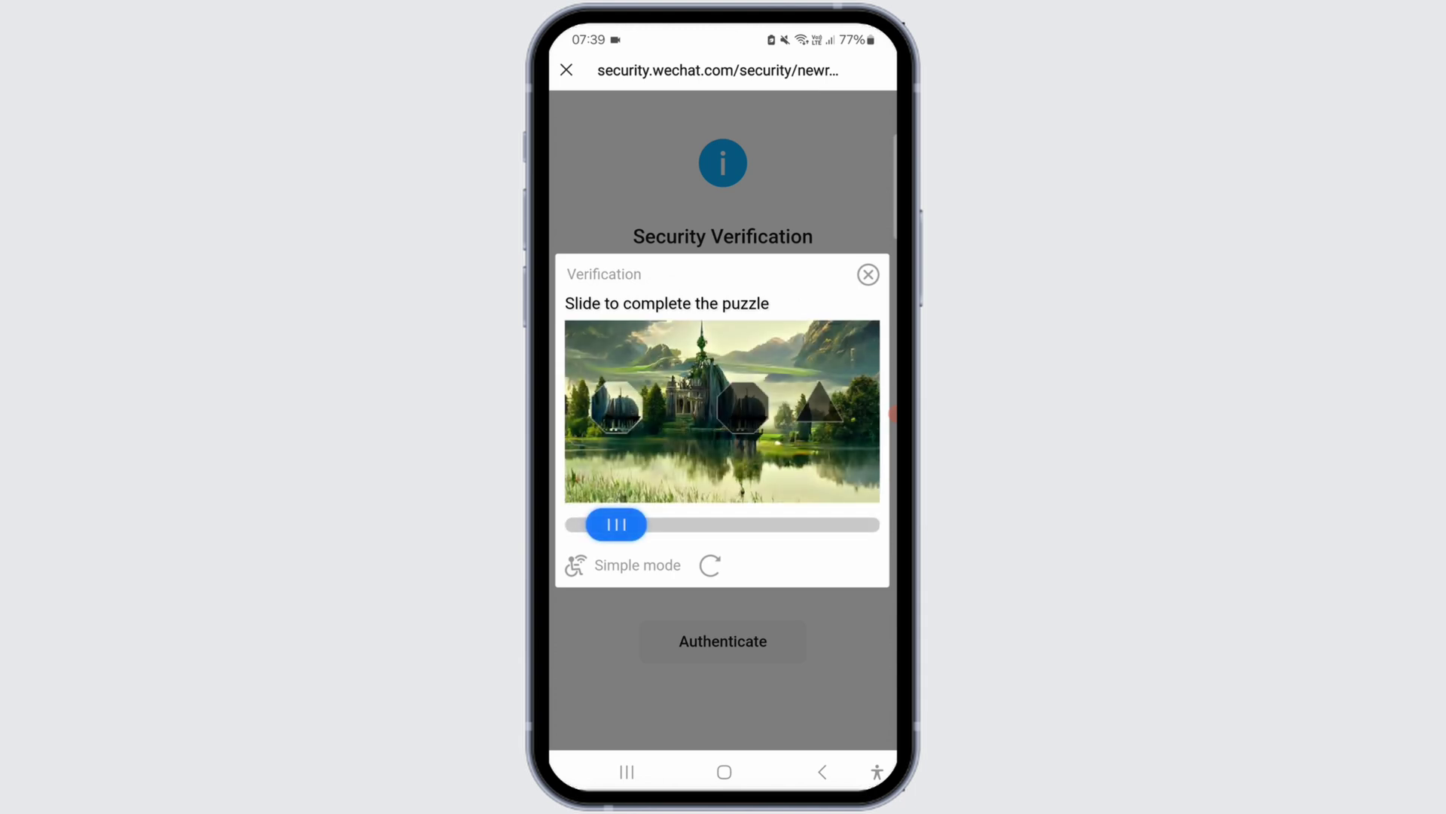
pyautogui.moveTo(615, 524); pyautogui.dragTo(743, 524)
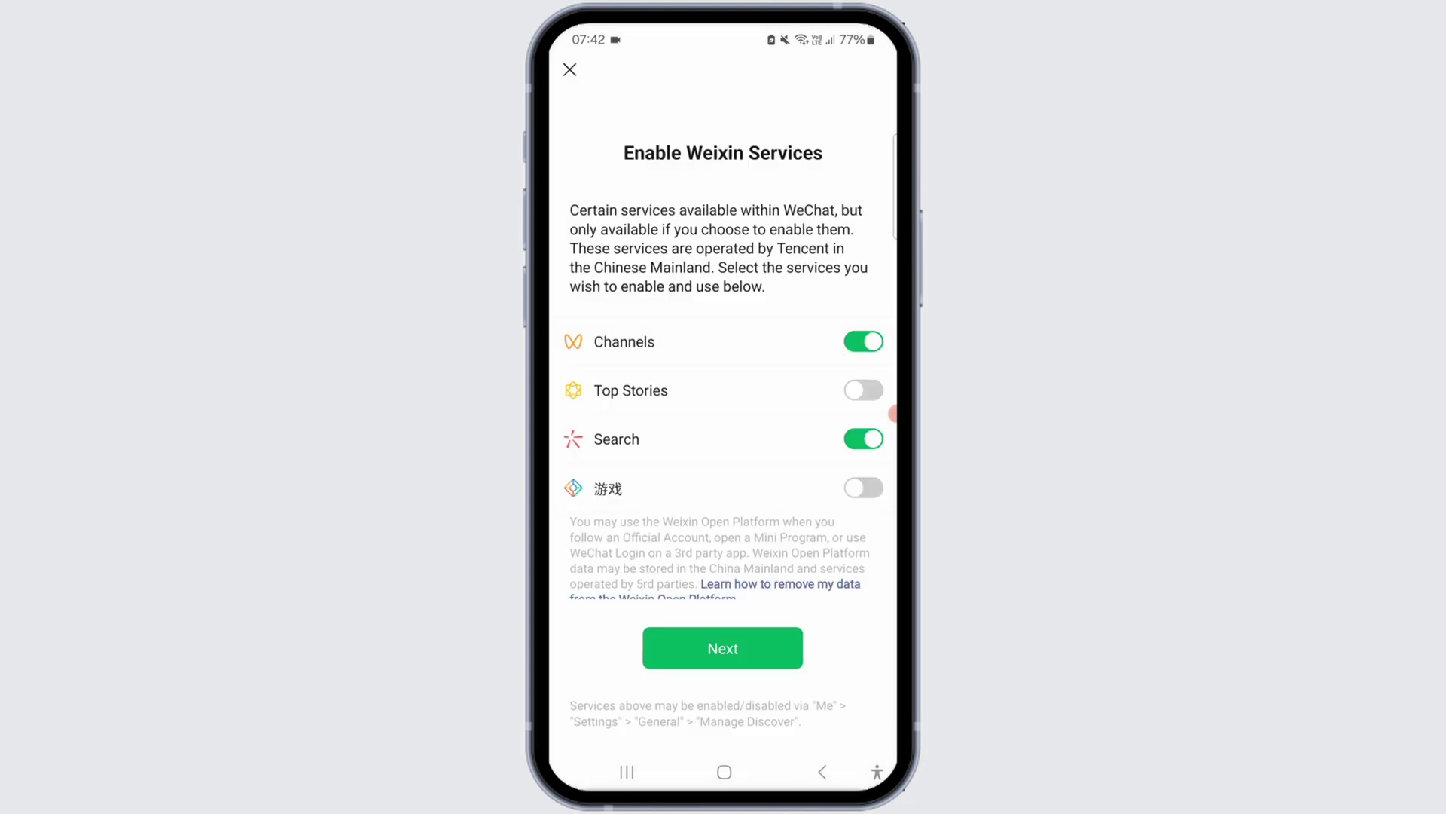
pyautogui.click(722, 645)
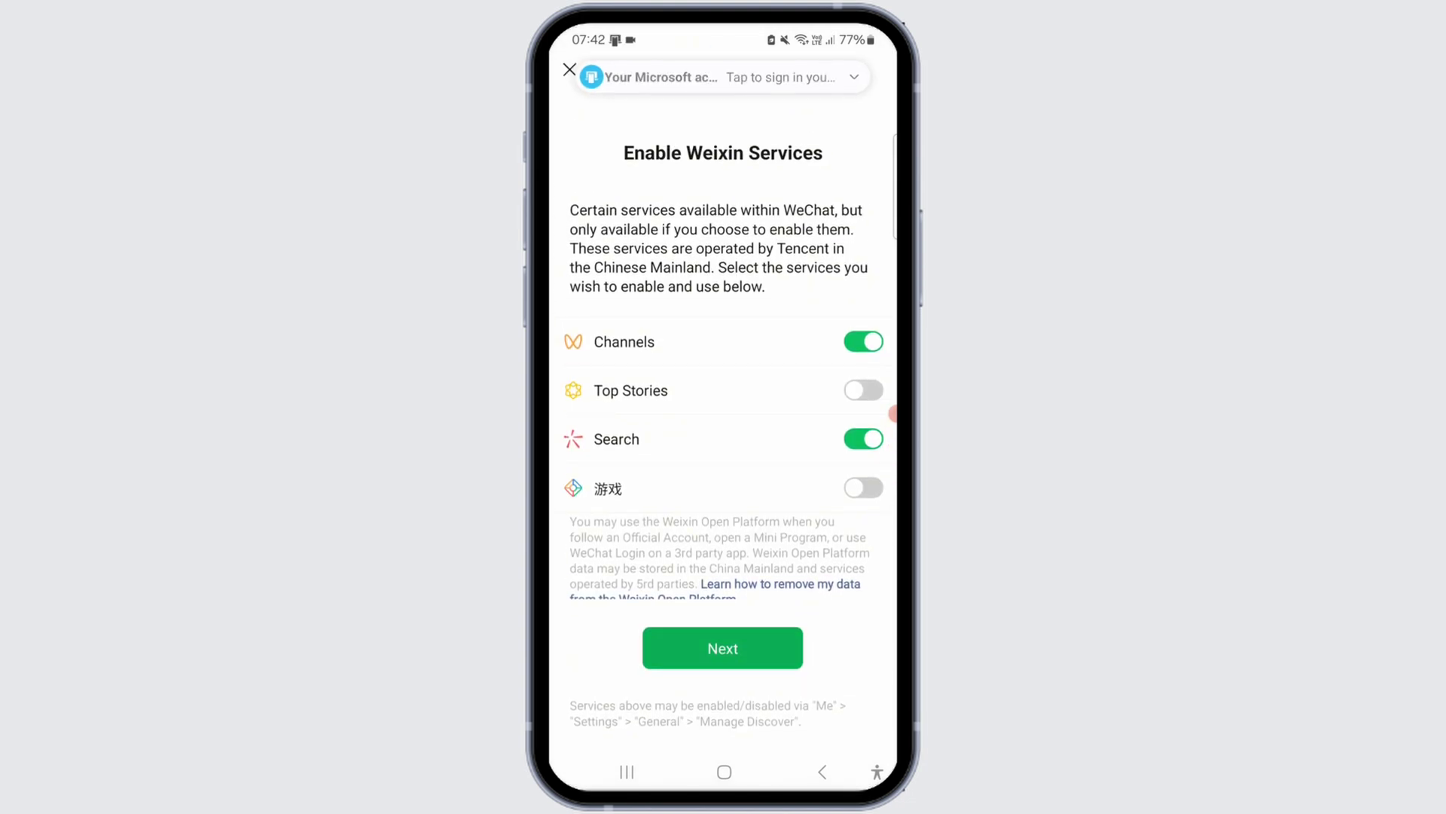
pyautogui.click(783, 708)
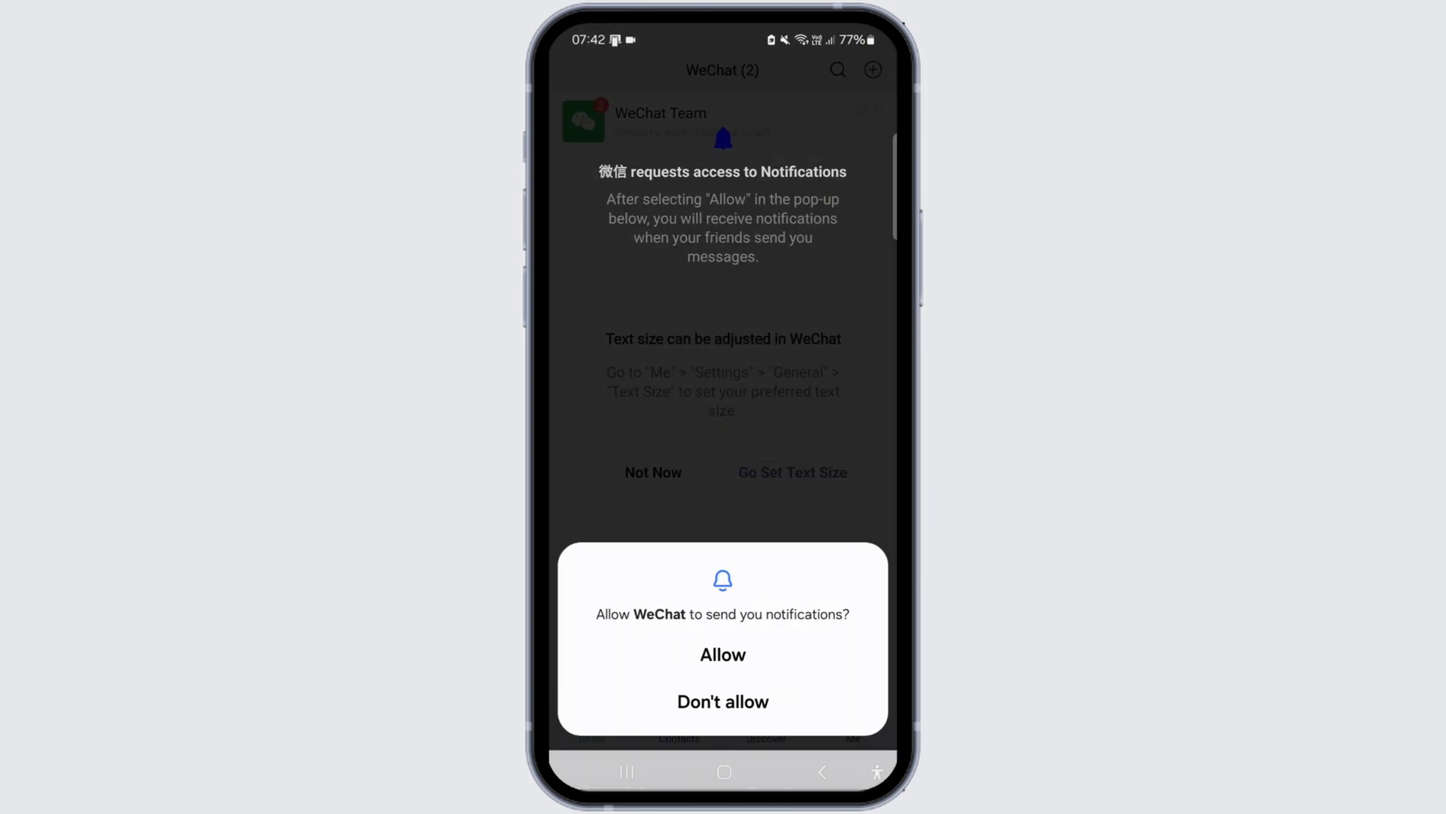
# Dismiss the notification and background-running prompts, then refresh the chat list.
pyautogui.click(653, 482)
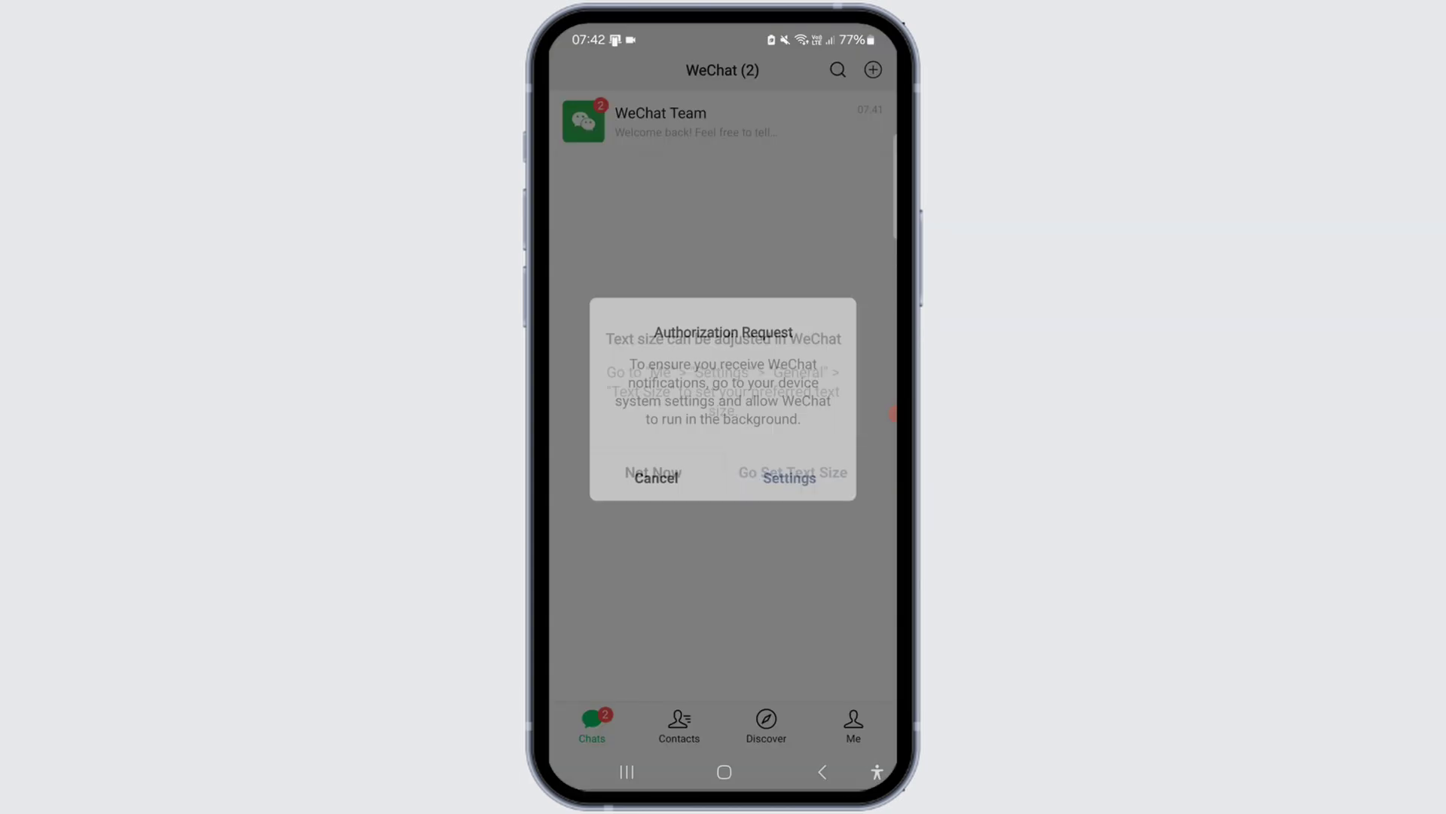
pyautogui.click(654, 482)
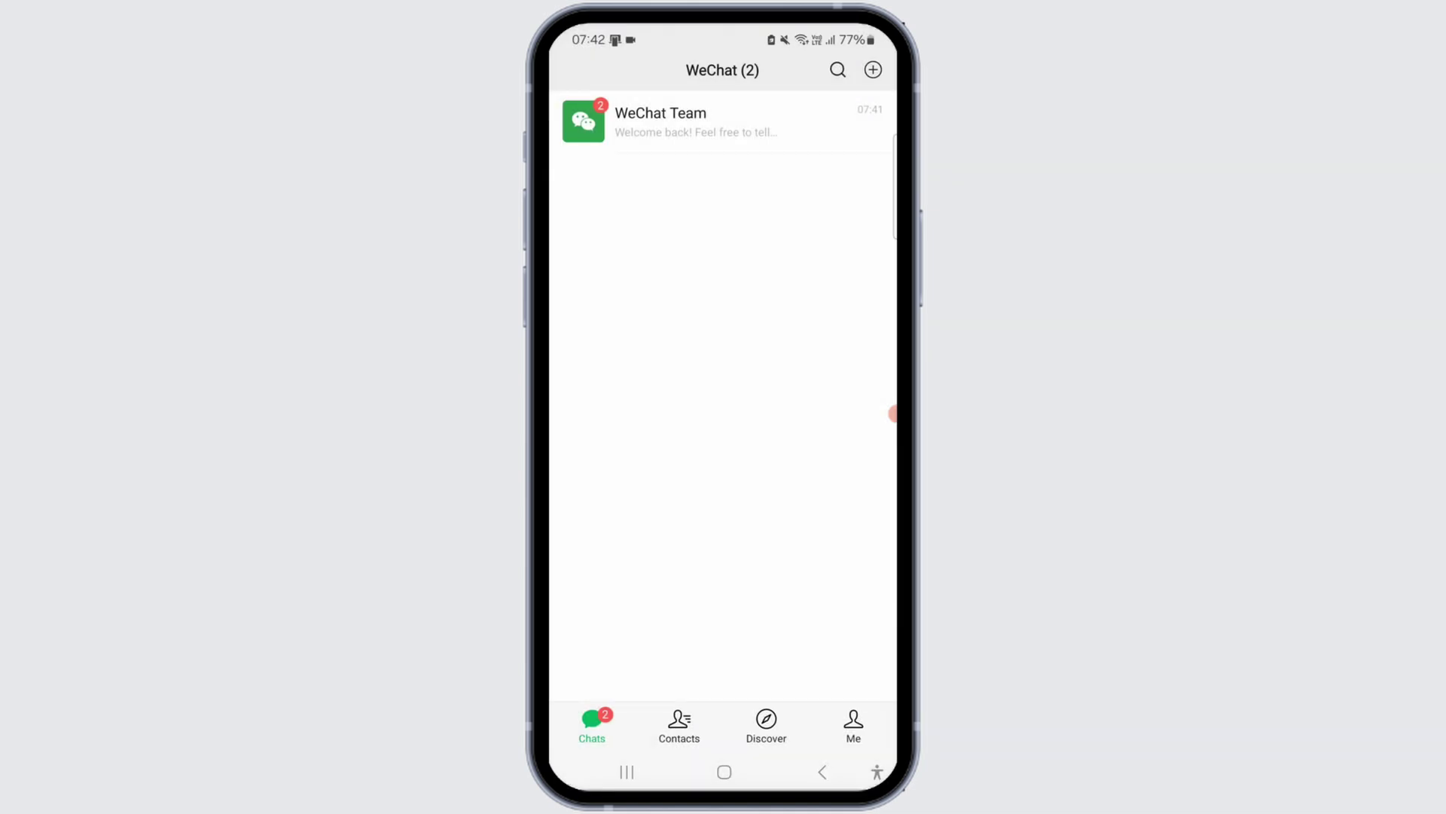
pyautogui.moveTo(723, 340); pyautogui.dragTo(723, 508)
# Browse the Contacts and Discover tabs, ending on the Me tab.
pyautogui.click(680, 725)
pyautogui.click(767, 724)
pyautogui.click(854, 725)
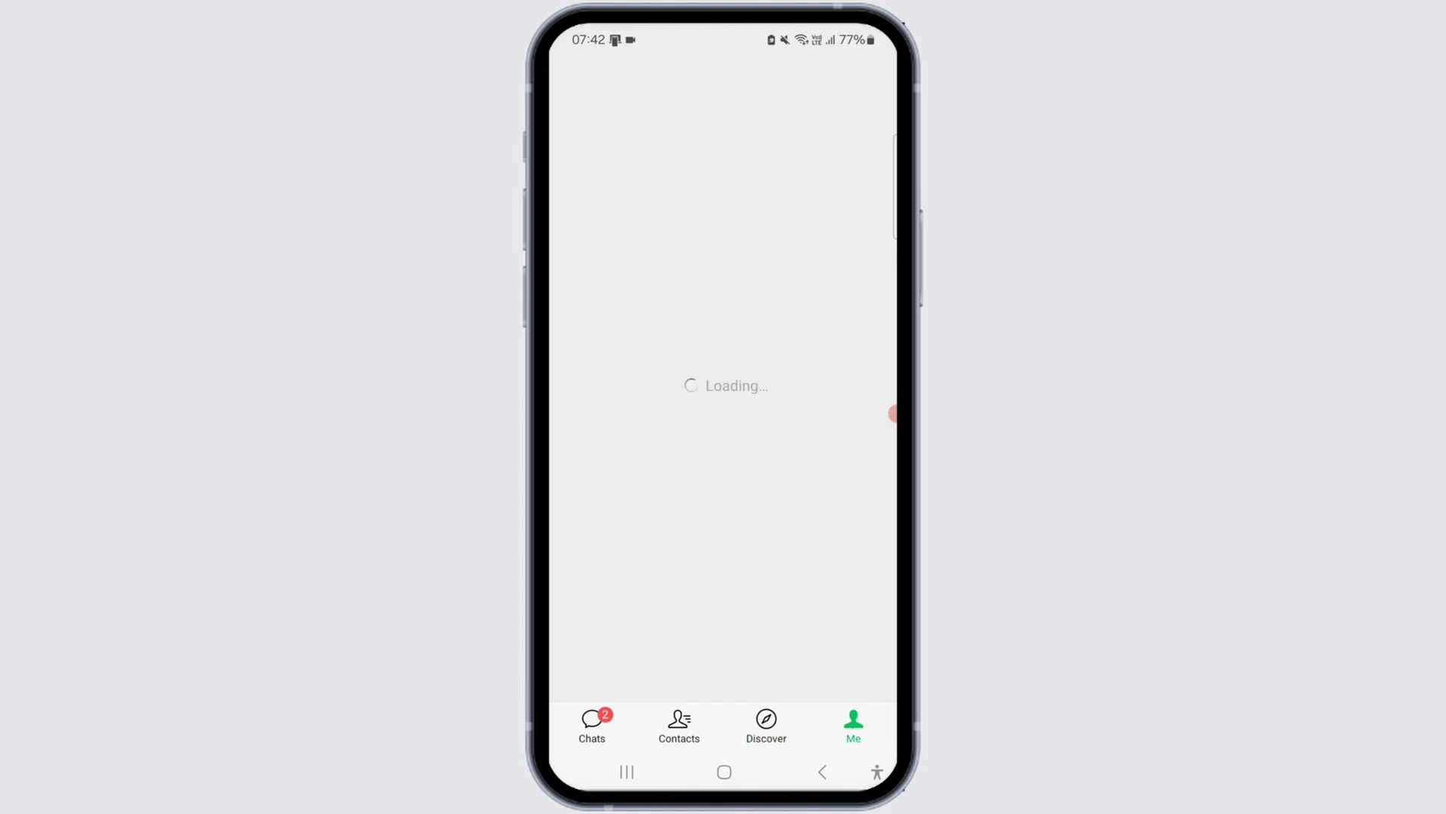